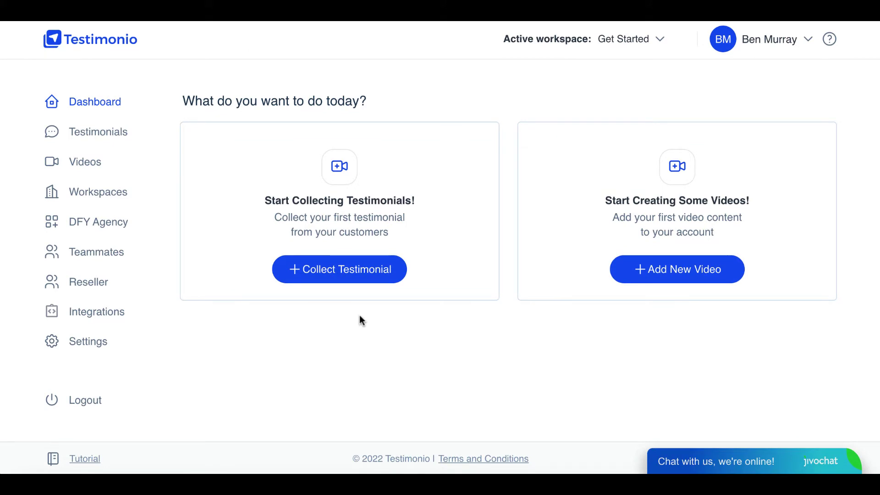
# Open the Koin testimonial campaign's Edit Testimonial Campaign form from Collect Testimonial.
pyautogui.click(330, 273)
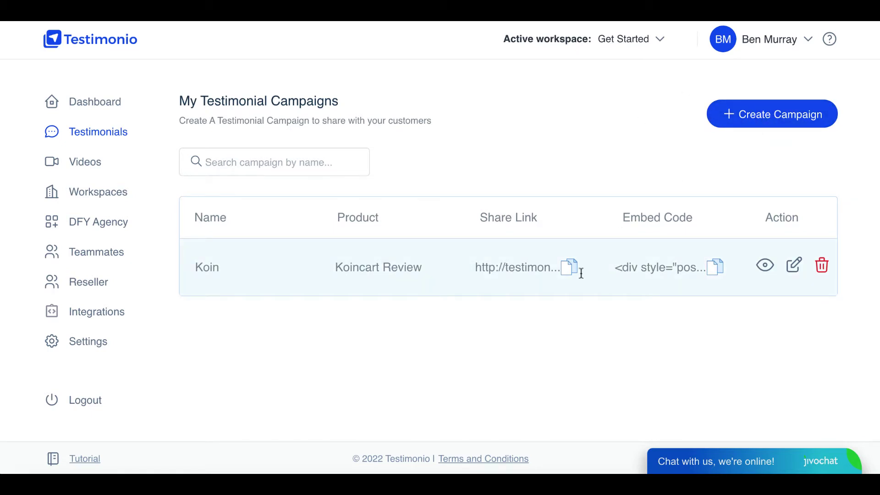
pyautogui.click(796, 269)
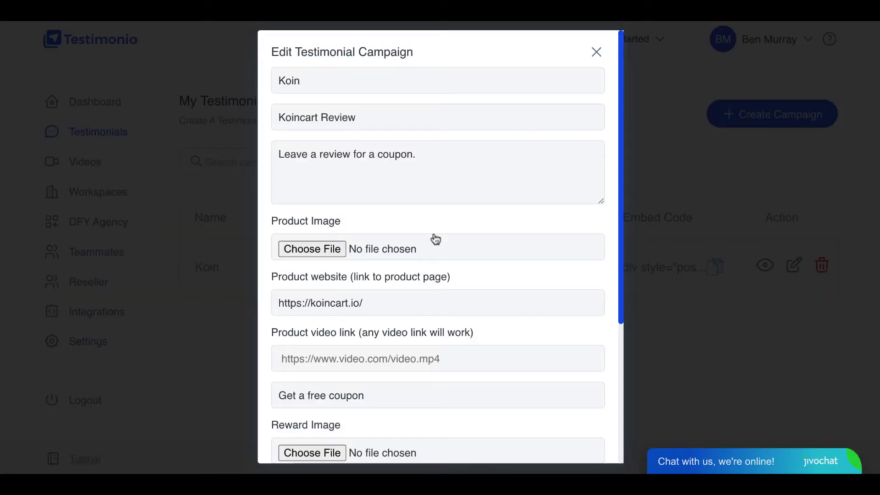
pyautogui.scroll(-5, 407, 335)
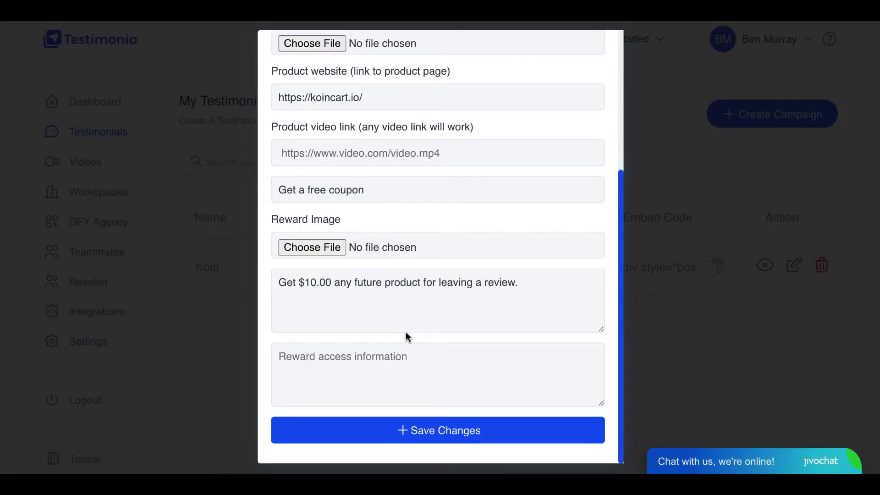
pyautogui.scroll(5, 406, 332)
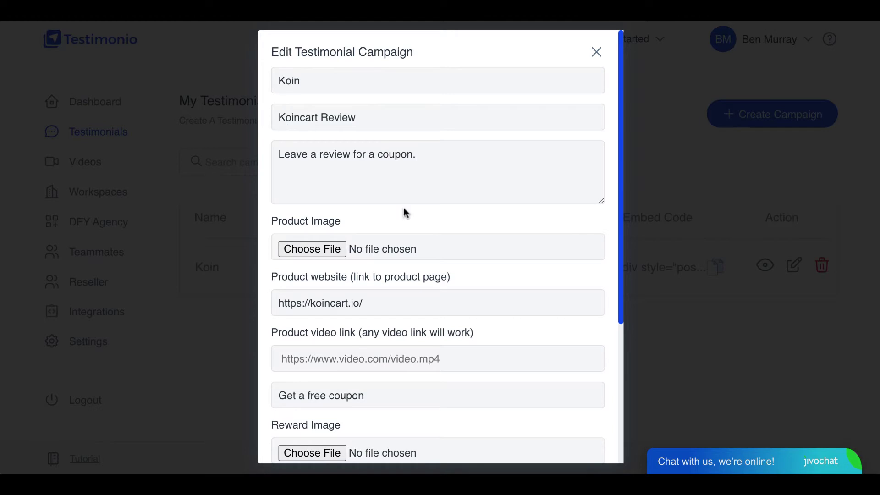
pyautogui.scroll(-2, 404, 212)
pyautogui.scroll(2, 403, 212)
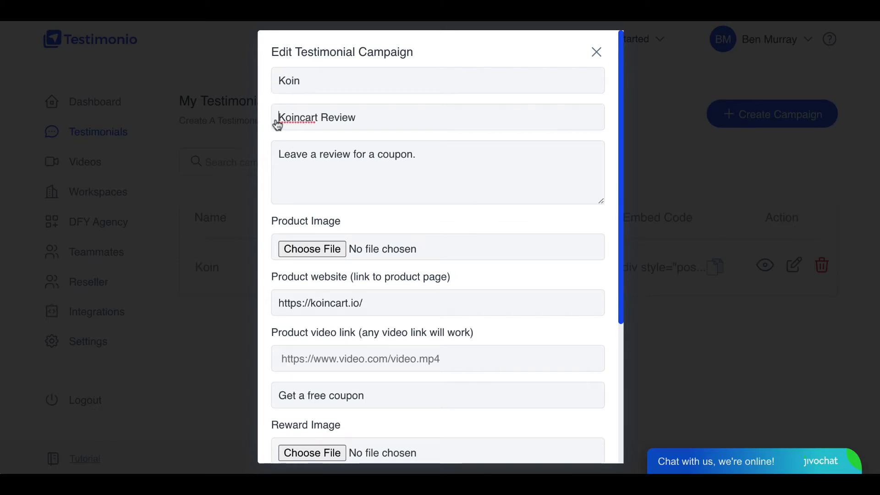
# Highlight the Koincart Review product title and the campaign description text.
pyautogui.moveTo(277, 122); pyautogui.dragTo(373, 123)
pyautogui.moveTo(278, 154); pyautogui.dragTo(419, 154)
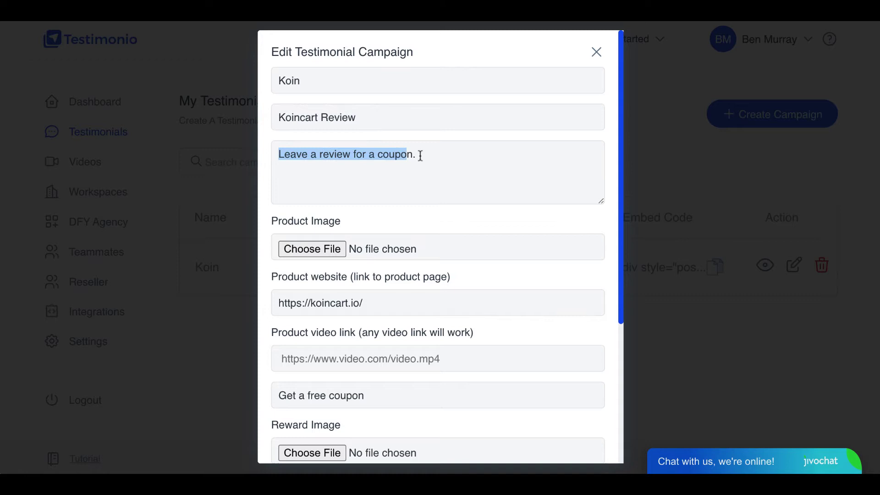
pyautogui.press('Right')
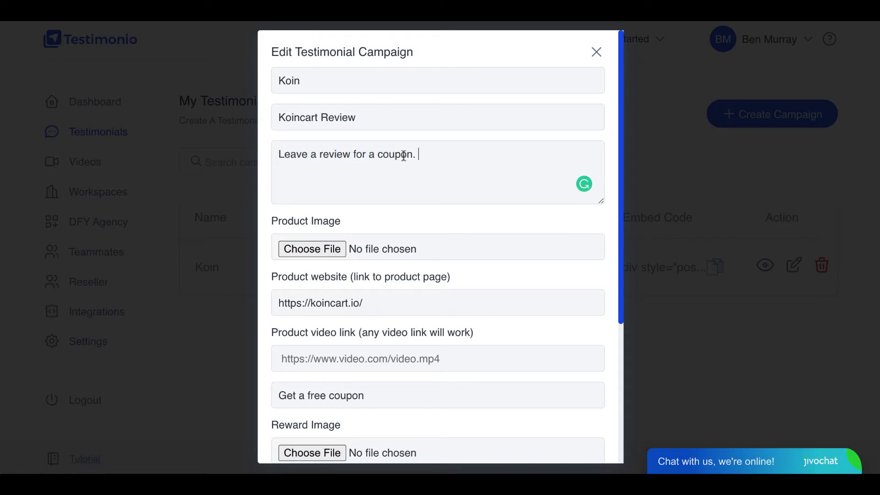
pyautogui.moveTo(278, 154); pyautogui.dragTo(410, 154)
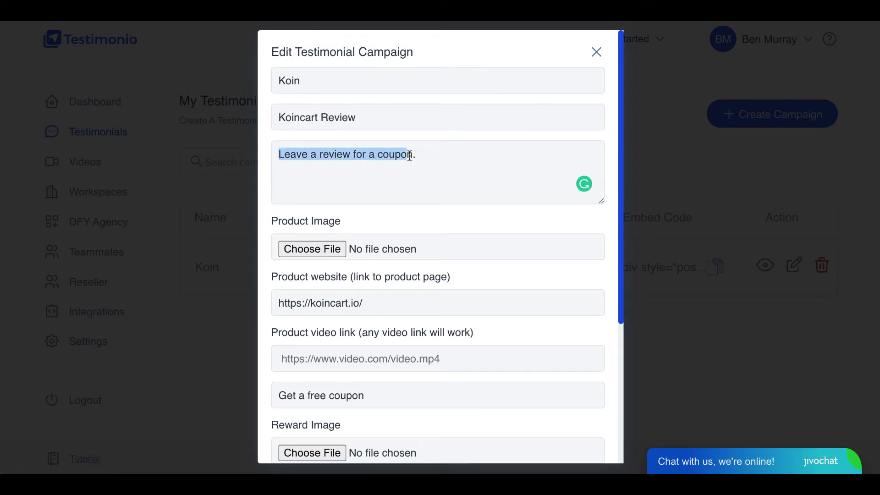
pyautogui.click(303, 116)
pyautogui.doubleClick(300, 117)
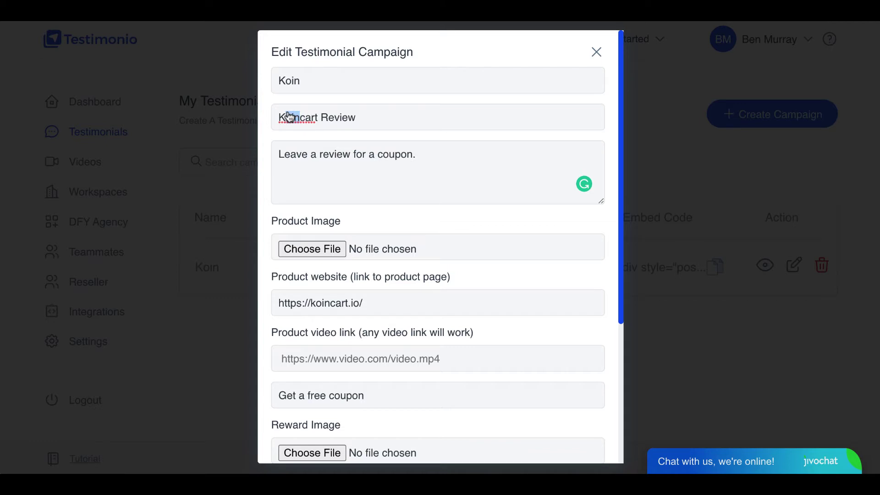
pyautogui.click(289, 155)
# Highlight the product website address and the free coupon reward heading.
pyautogui.scroll(-3, 367, 222)
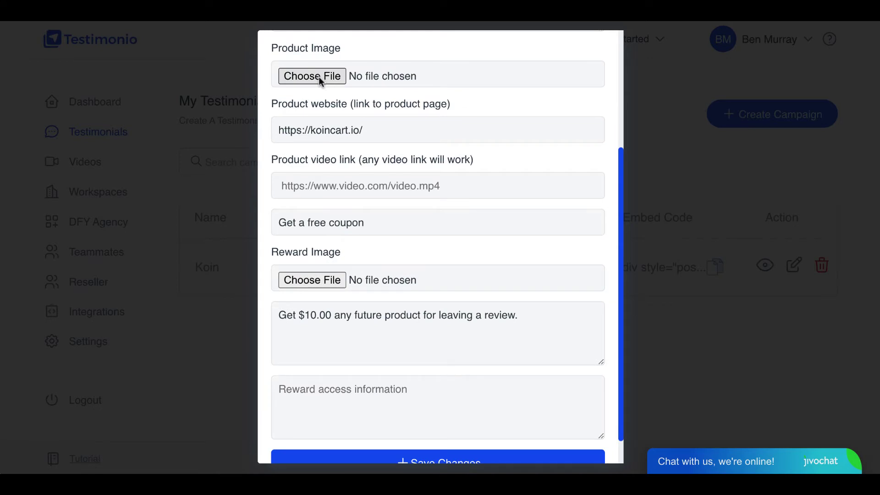
pyautogui.moveTo(280, 139); pyautogui.dragTo(368, 141)
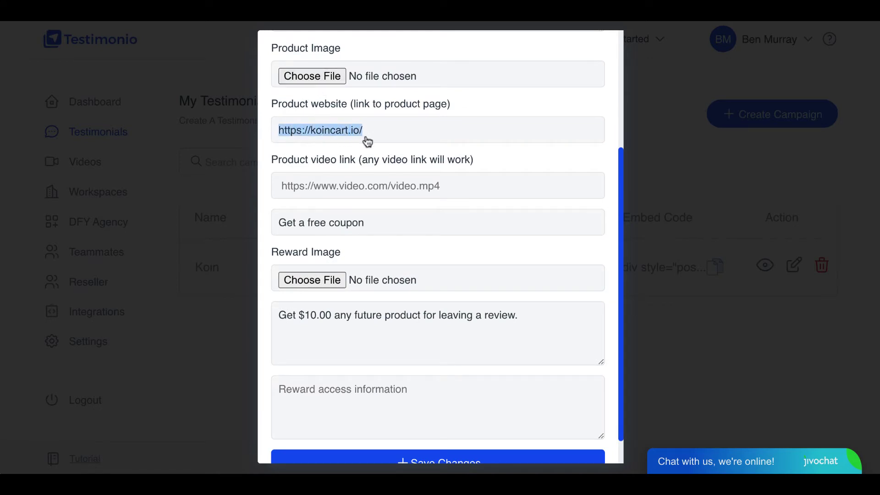
pyautogui.click(367, 141)
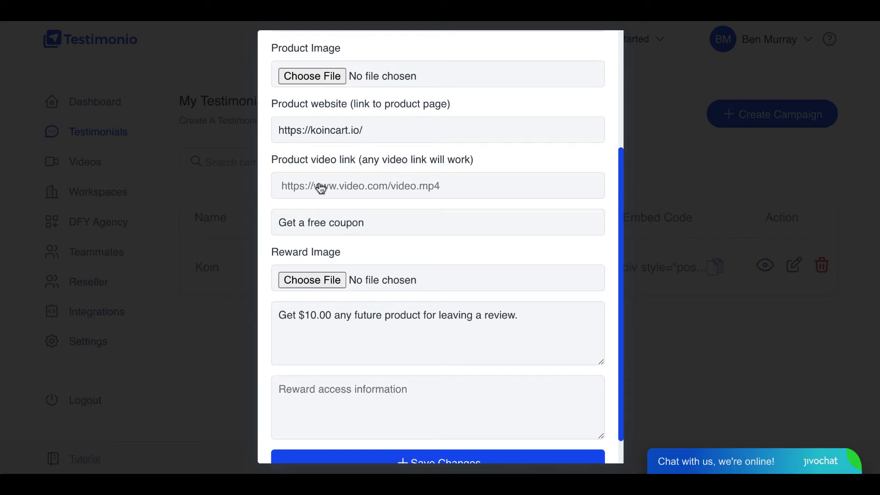
pyautogui.moveTo(281, 226); pyautogui.dragTo(358, 228)
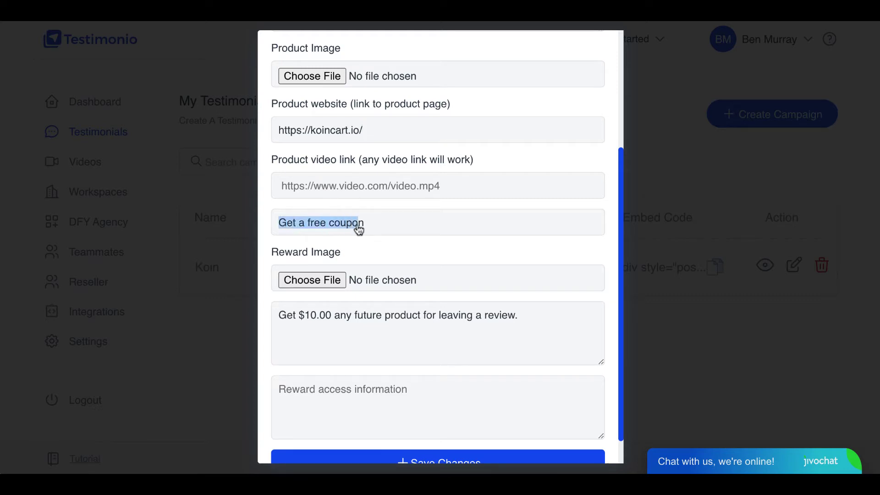
pyautogui.click(341, 229)
# Highlight part of the reward description and check the reward access information field.
pyautogui.scroll(-1, 340, 228)
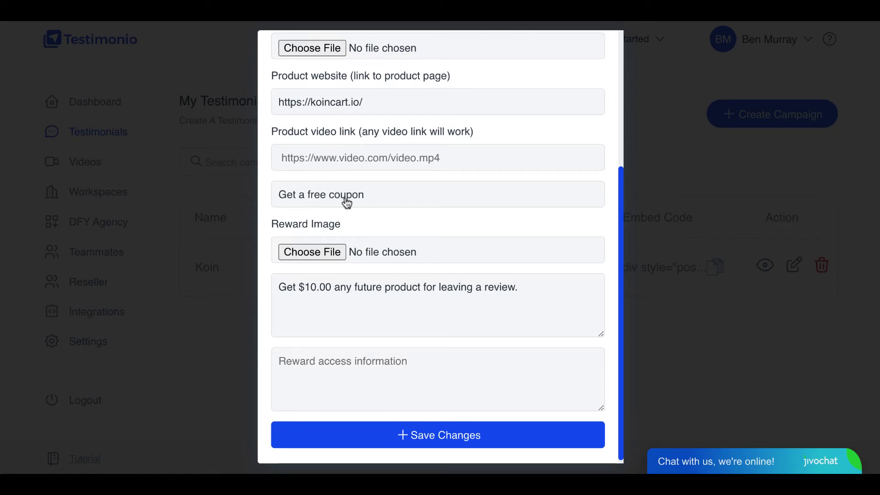
pyautogui.moveTo(381, 286); pyautogui.dragTo(434, 287)
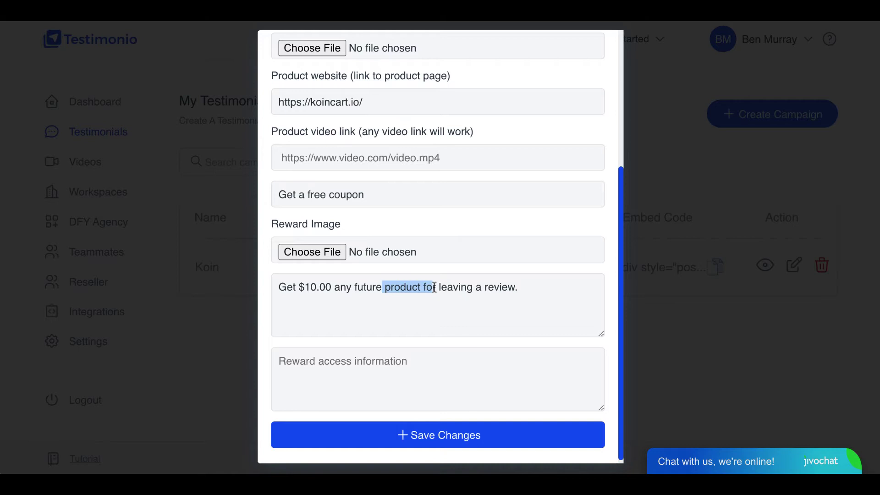
pyautogui.click(376, 287)
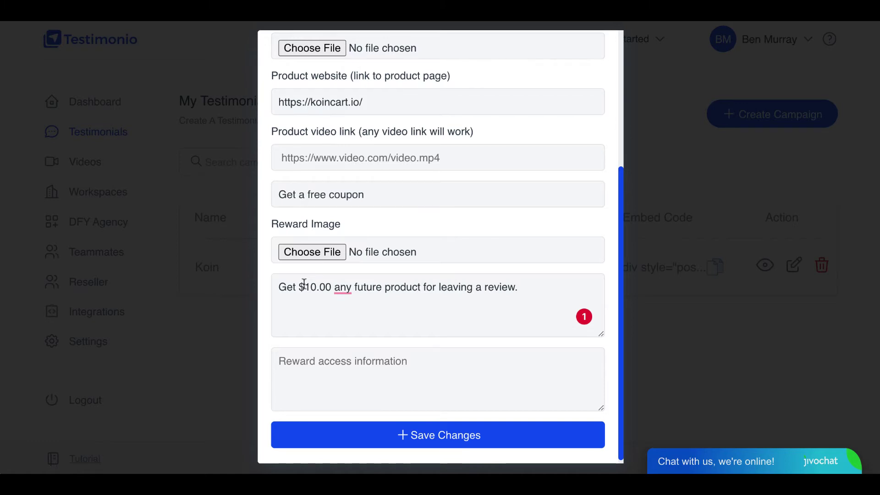
pyautogui.scroll(-1, 320, 289)
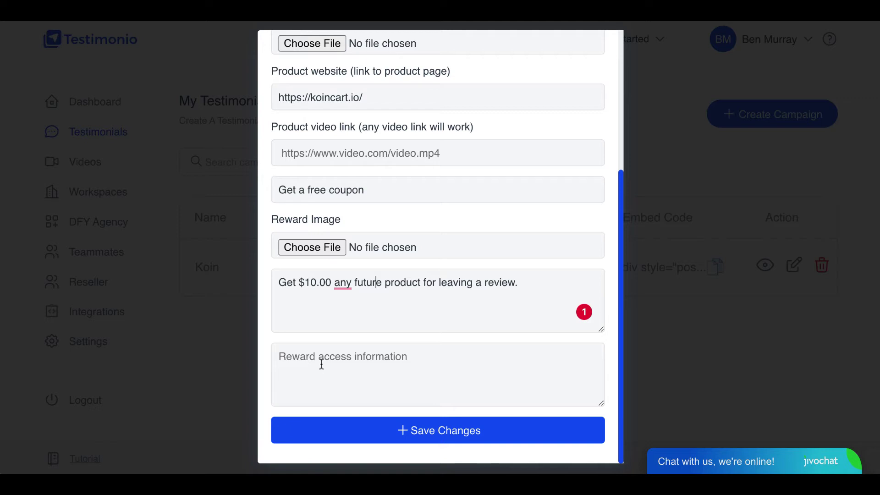
pyautogui.click(319, 363)
pyautogui.scroll(5, 560, 140)
# Close the edit form without saving and copy the Koin campaign's share link.
pyautogui.click(597, 52)
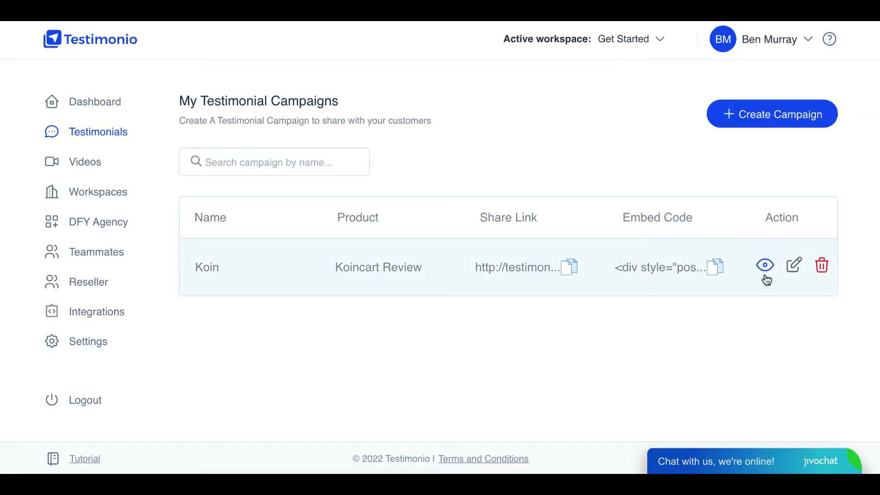
pyautogui.click(571, 271)
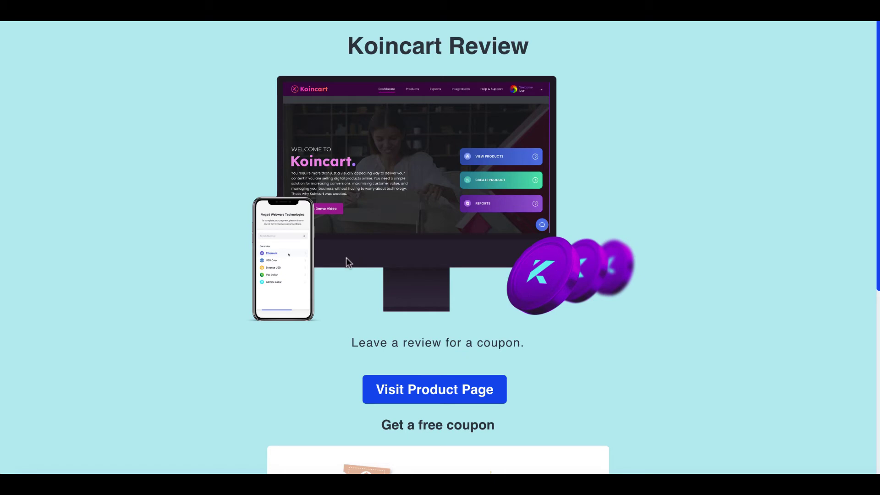
pyautogui.scroll(-3, 346, 258)
pyautogui.scroll(3, 345, 258)
# Scroll the public Koincart Review page down to the Click Here To Leave Your Testimonial button.
pyautogui.scroll(-1, 407, 334)
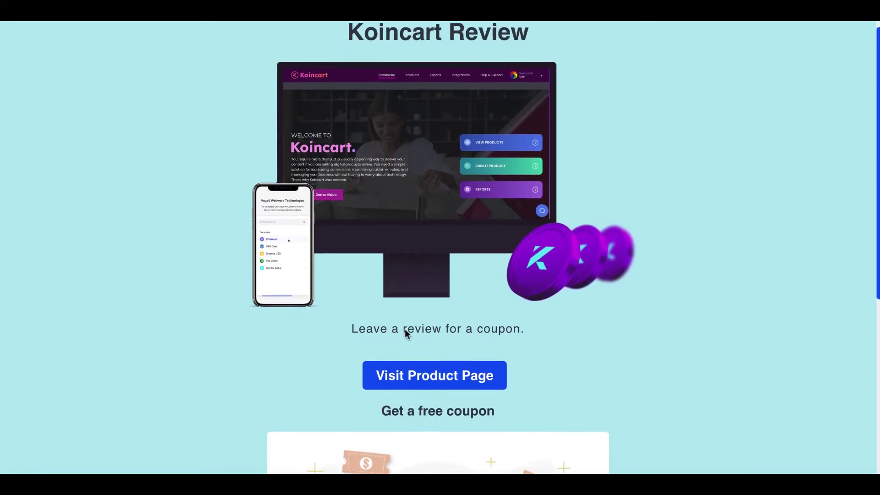
pyautogui.scroll(-3, 430, 232)
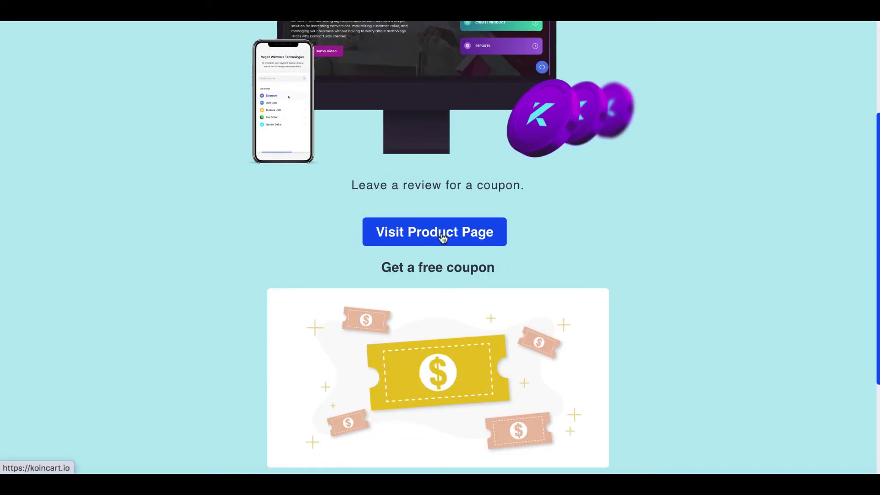
pyautogui.scroll(-3, 441, 232)
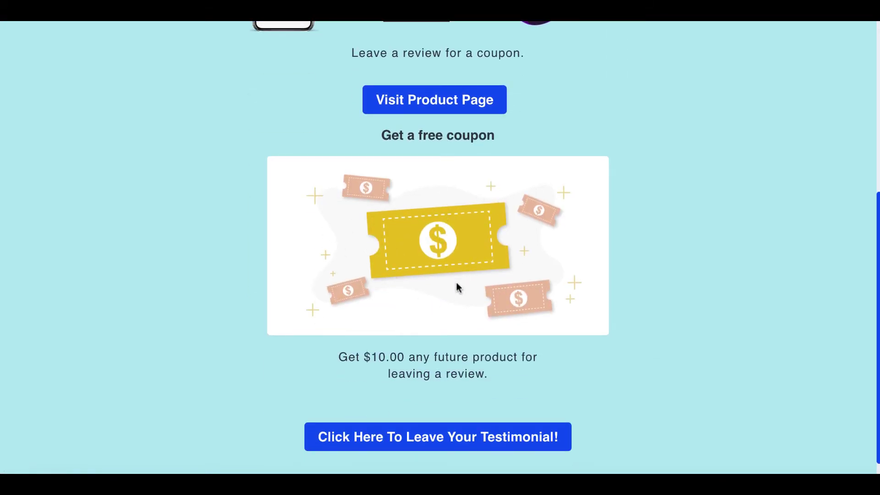
pyautogui.scroll(-1, 456, 241)
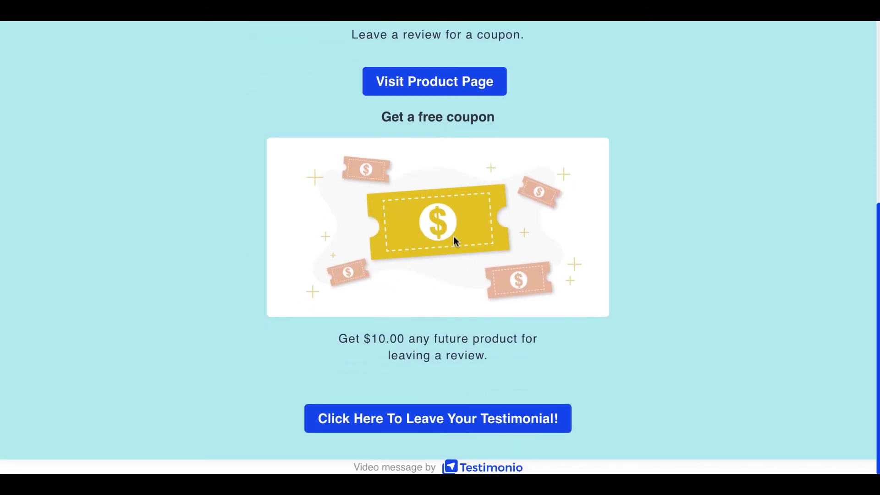
# Open the testimonial form, autofill the reviewer's name and e-mail, rate 4.5 stars, and continue.
pyautogui.click(399, 419)
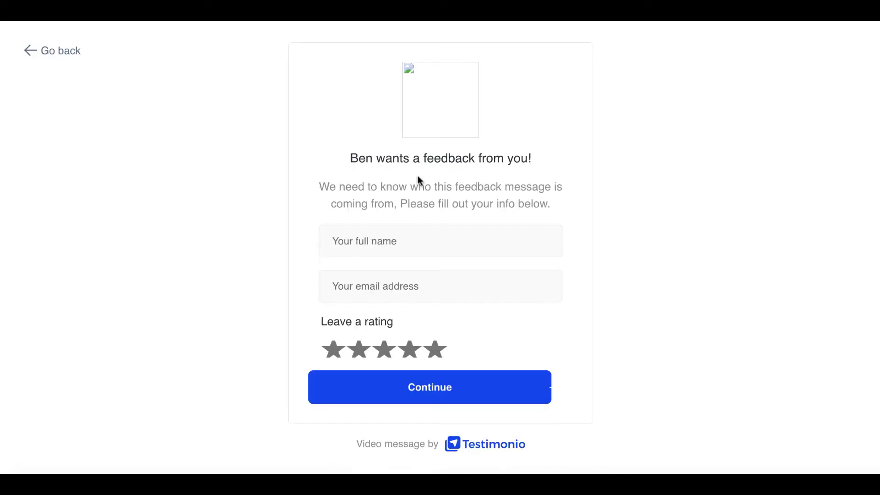
pyautogui.click(389, 248)
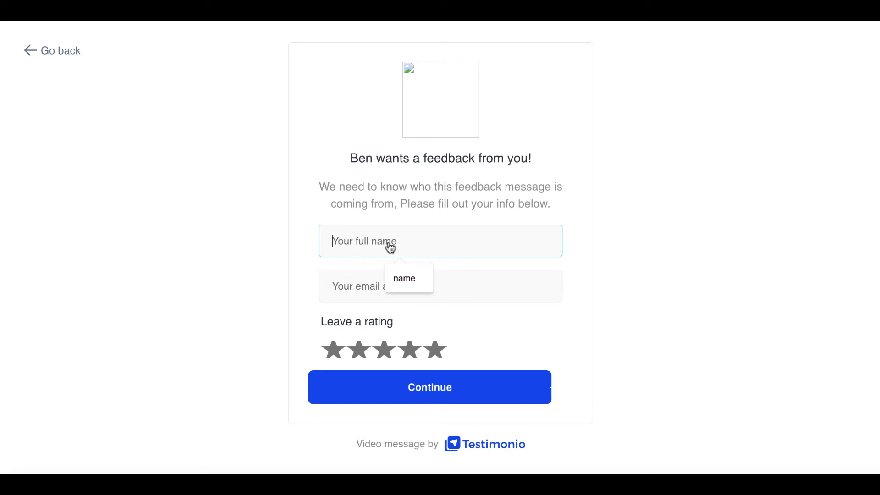
pyautogui.click(405, 286)
pyautogui.click(387, 291)
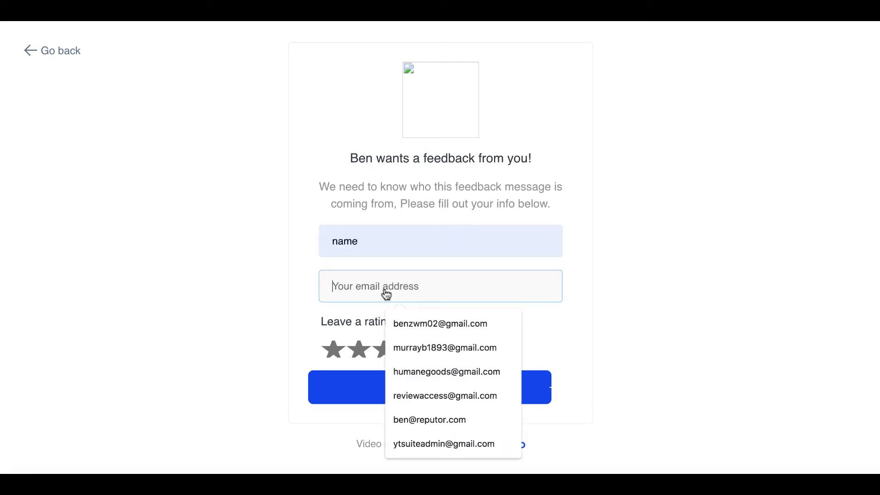
pyautogui.click(406, 324)
pyautogui.click(435, 351)
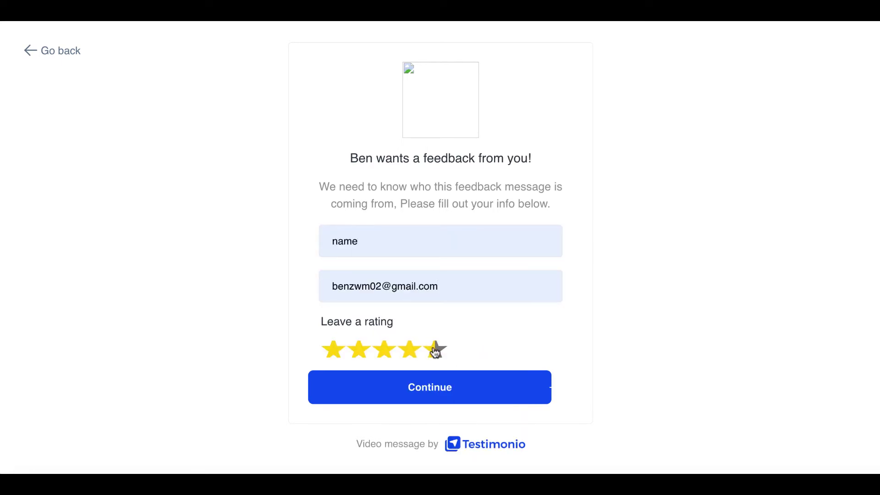
pyautogui.click(441, 386)
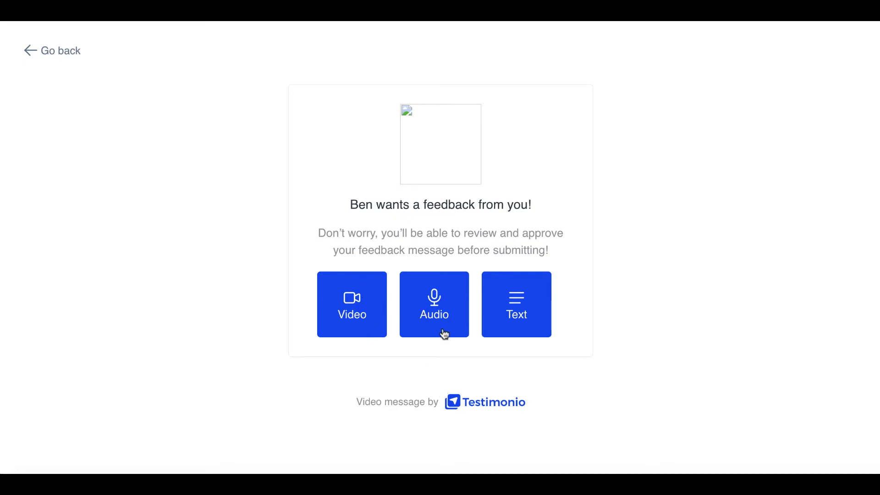
# Record a live camera video testimonial with camera access allowed, then highlight the thank-you message.
pyautogui.click(352, 309)
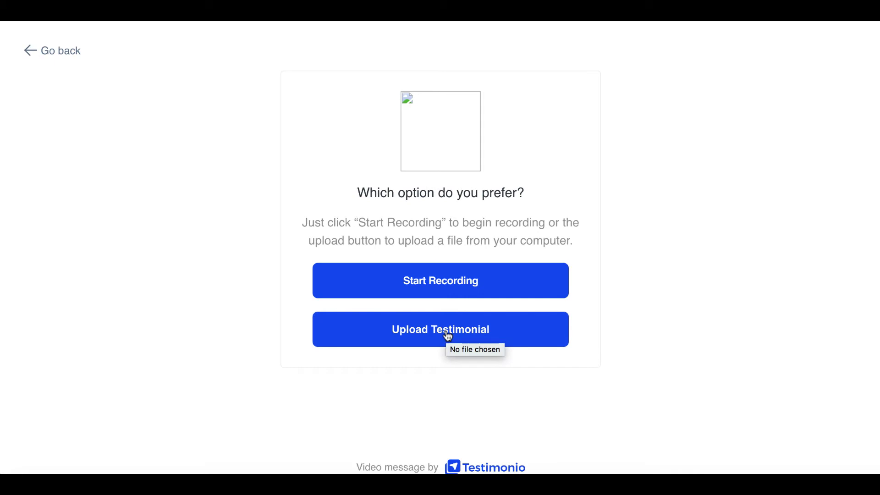
pyautogui.click(424, 281)
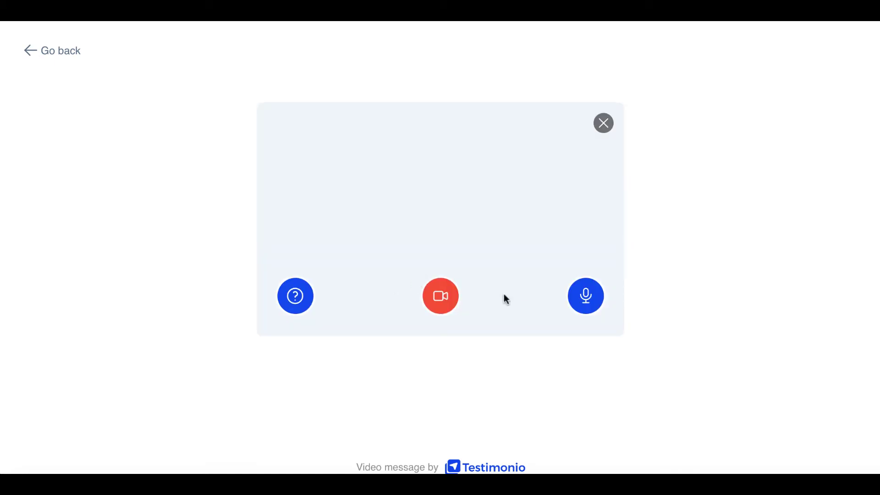
pyautogui.click(441, 300)
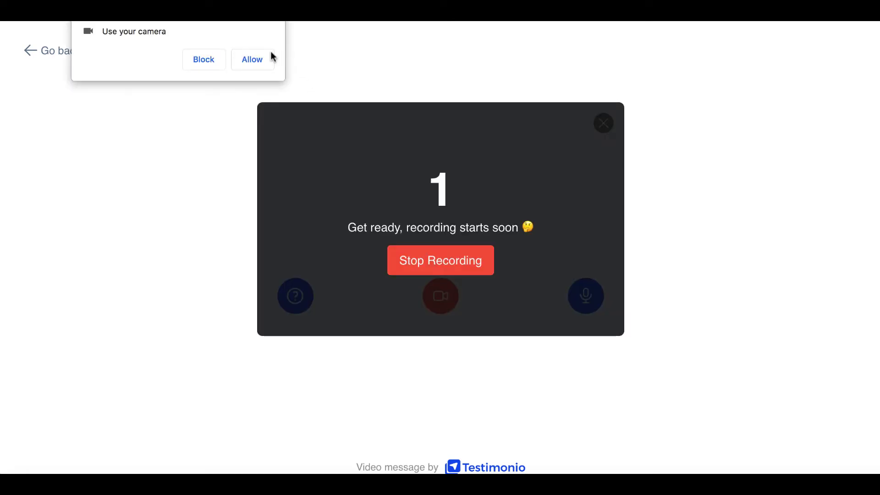
pyautogui.click(271, 58)
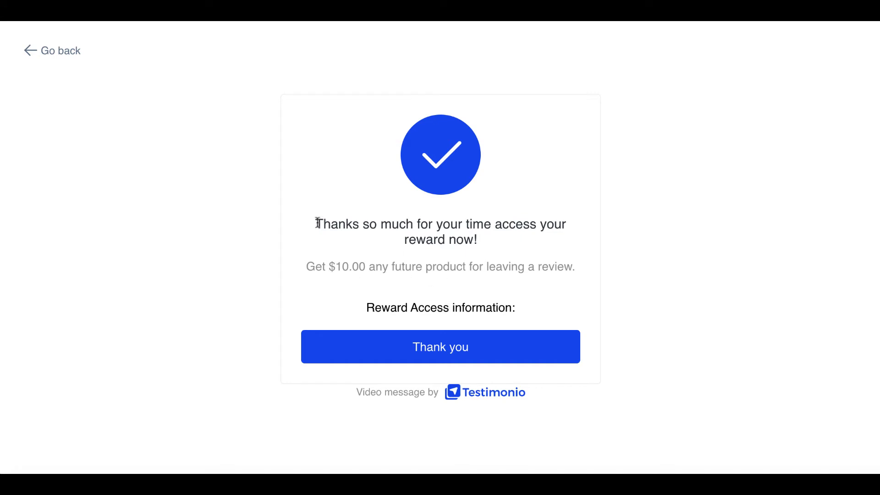
pyautogui.moveTo(318, 223); pyautogui.dragTo(476, 240)
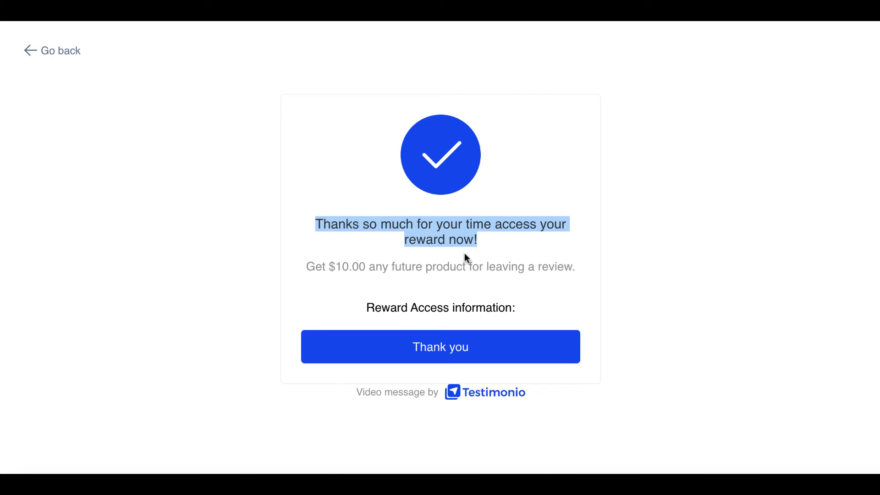
pyautogui.click(463, 255)
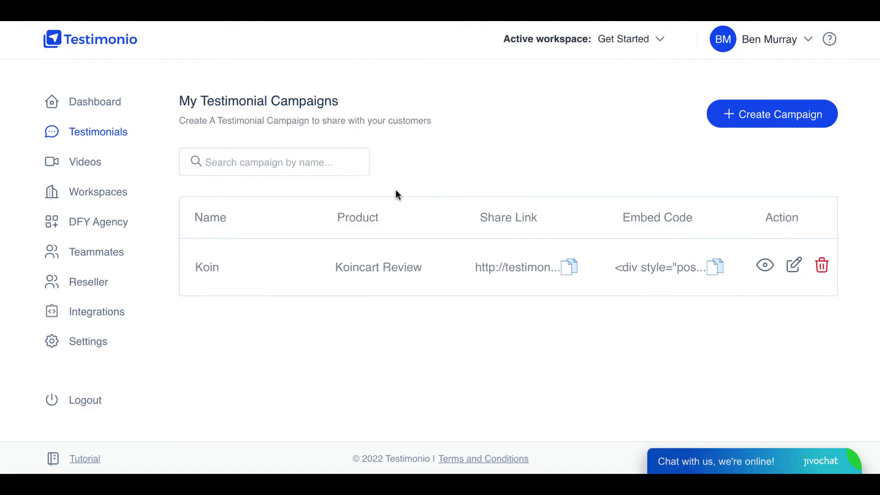
# Open the Videos library, check the listed testimonial video, and start Add New Video.
pyautogui.click(96, 166)
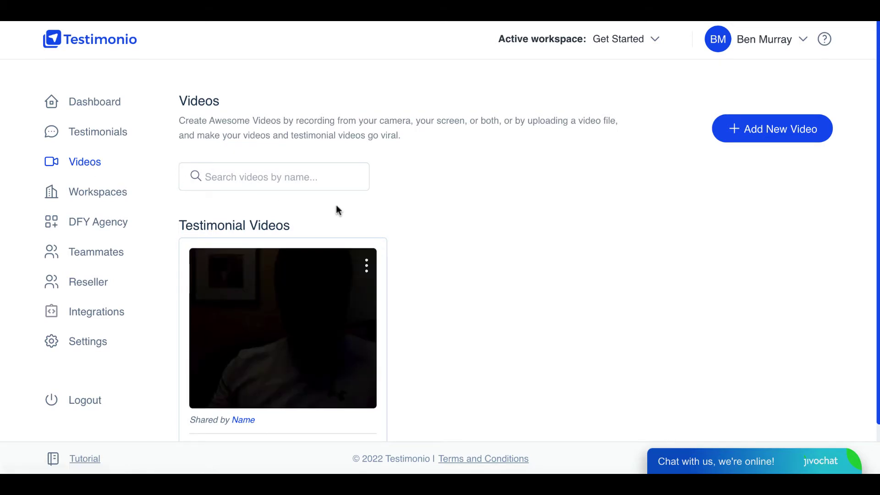
pyautogui.scroll(-1, 336, 207)
pyautogui.scroll(1, 337, 206)
pyautogui.scroll(1, 336, 210)
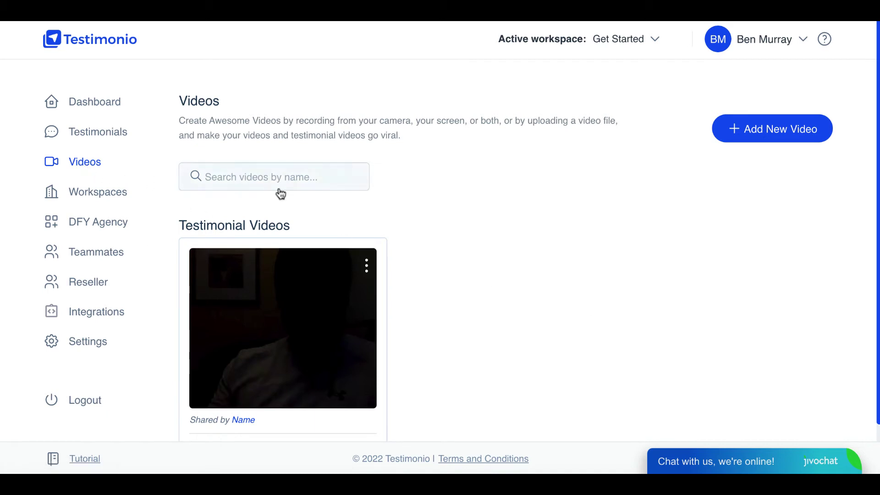
pyautogui.click(767, 139)
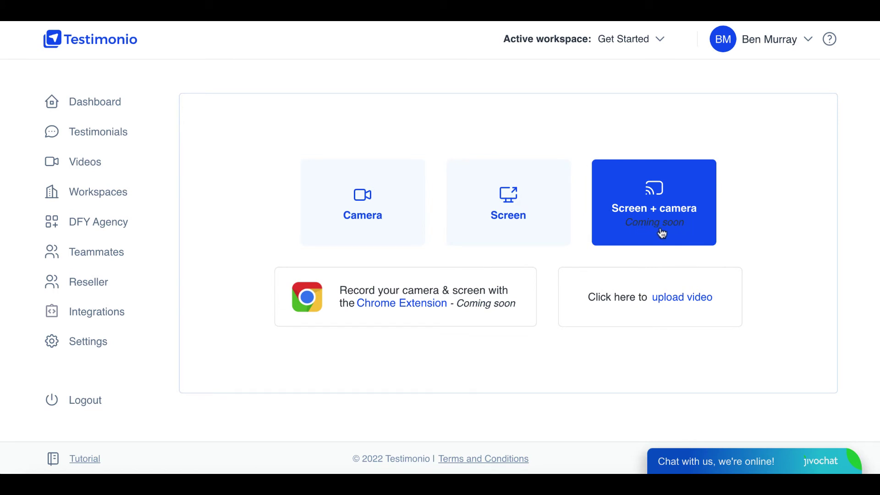
# Screen-record the Testimonio window for about 4 seconds and keep the recording.
pyautogui.click(533, 233)
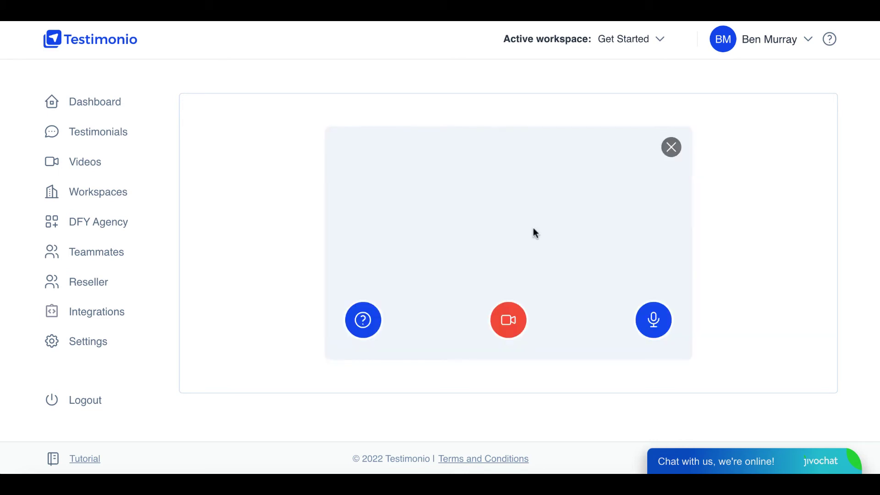
pyautogui.click(499, 320)
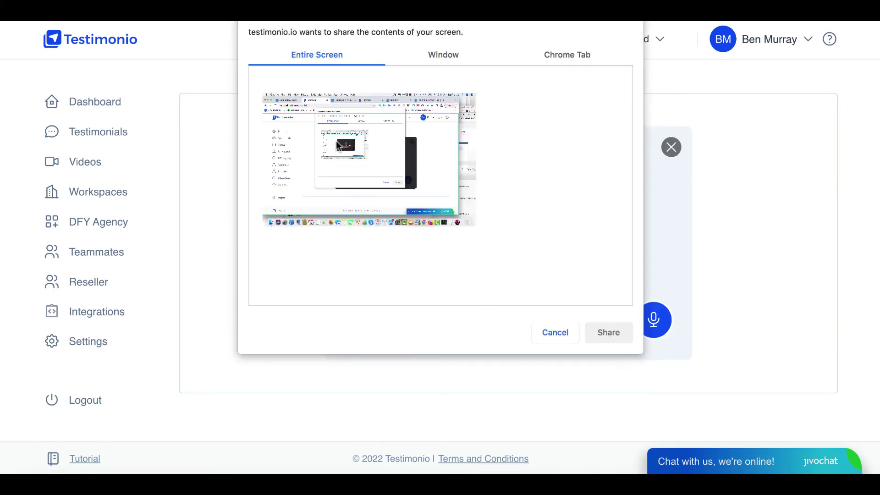
pyautogui.click(443, 55)
pyautogui.click(301, 92)
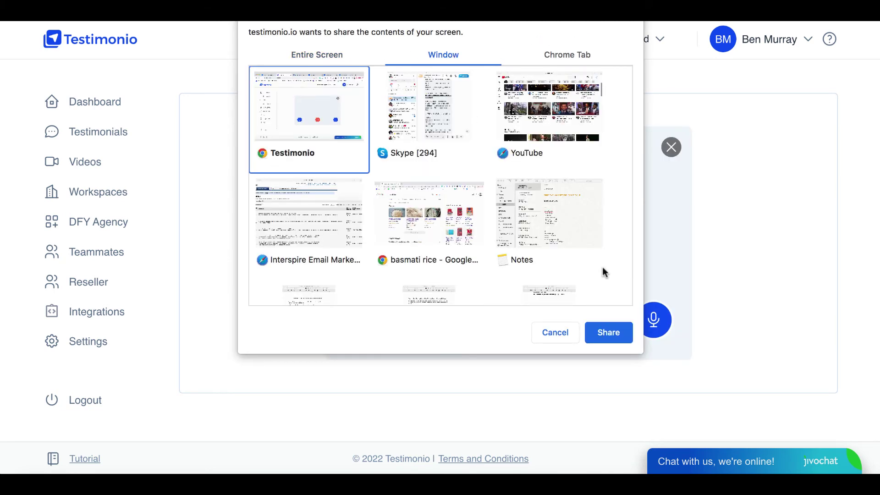
pyautogui.click(610, 331)
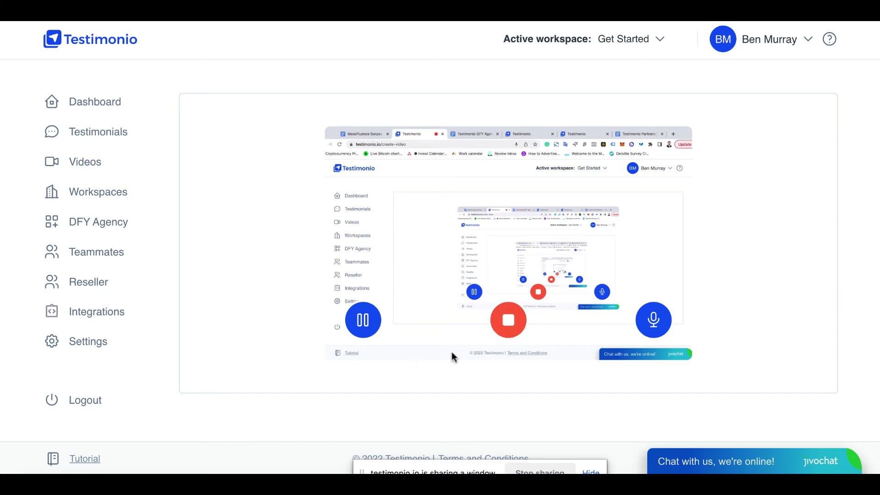
pyautogui.click(517, 319)
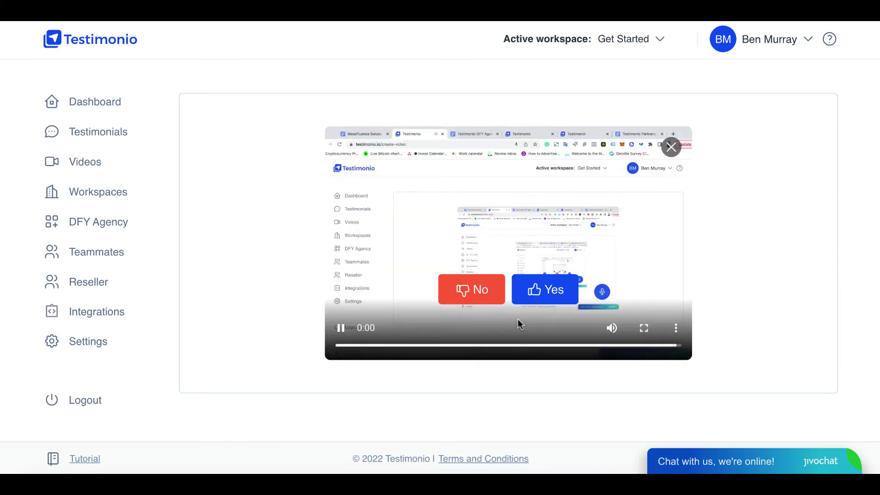
pyautogui.click(560, 294)
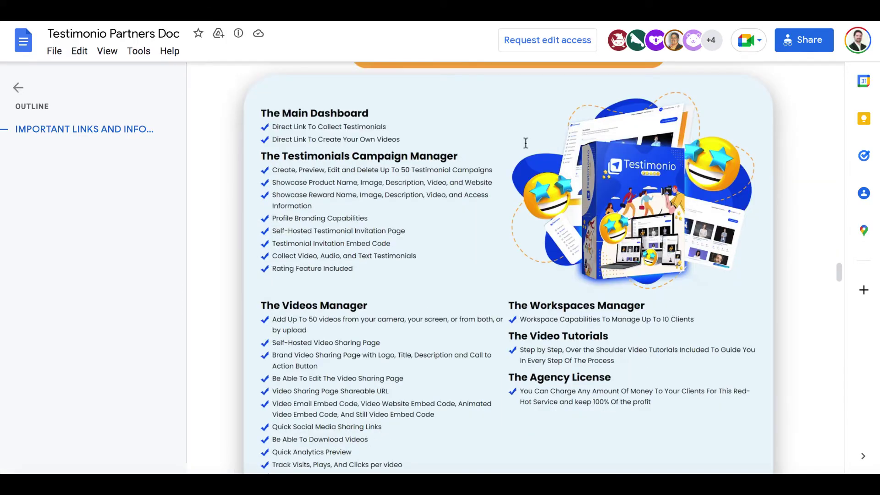
# Scroll up the Testimonio Partners Doc to the $47 one-time front-end offer.
pyautogui.scroll(1, 473, 207)
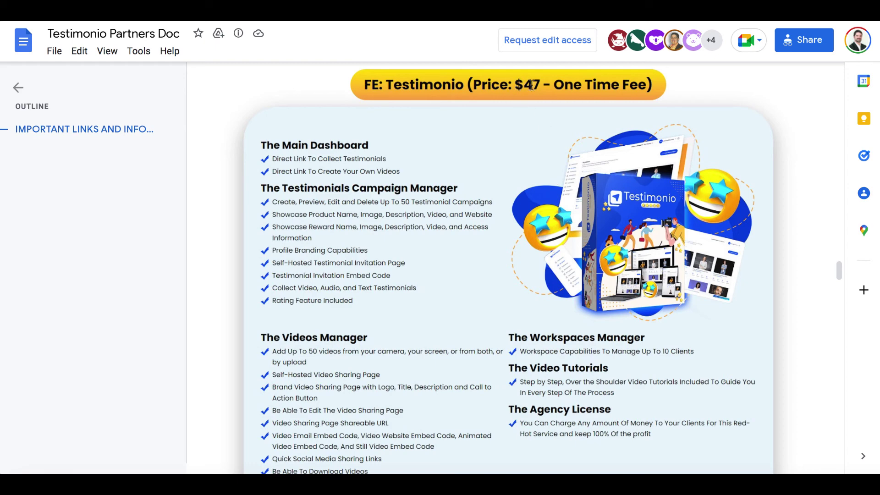
# Scroll the partners doc past the front-end features to the $297 OTO 1 Super Saver Pass.
pyautogui.scroll(-10, 490, 345)
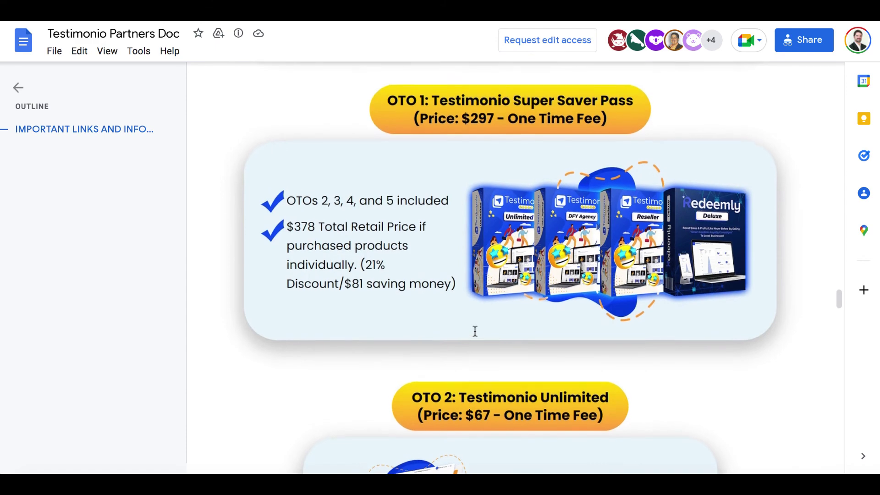
pyautogui.scroll(8, 475, 330)
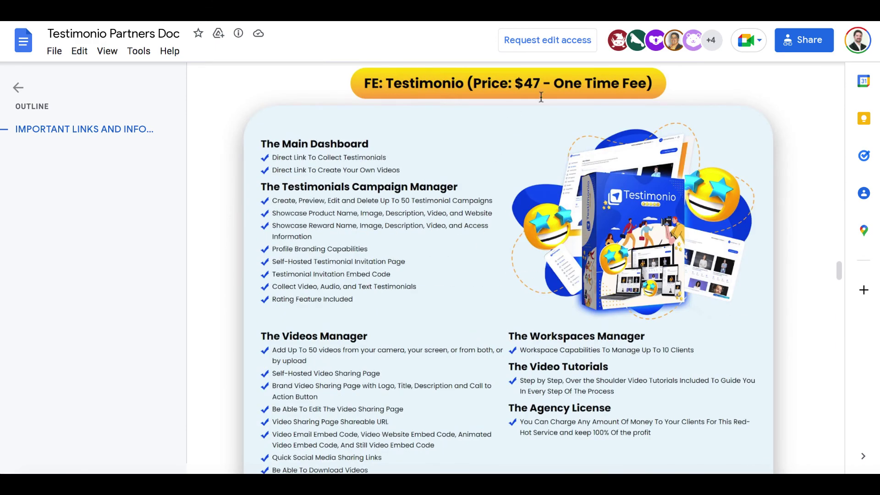
pyautogui.scroll(-8, 486, 241)
pyautogui.scroll(-1, 485, 241)
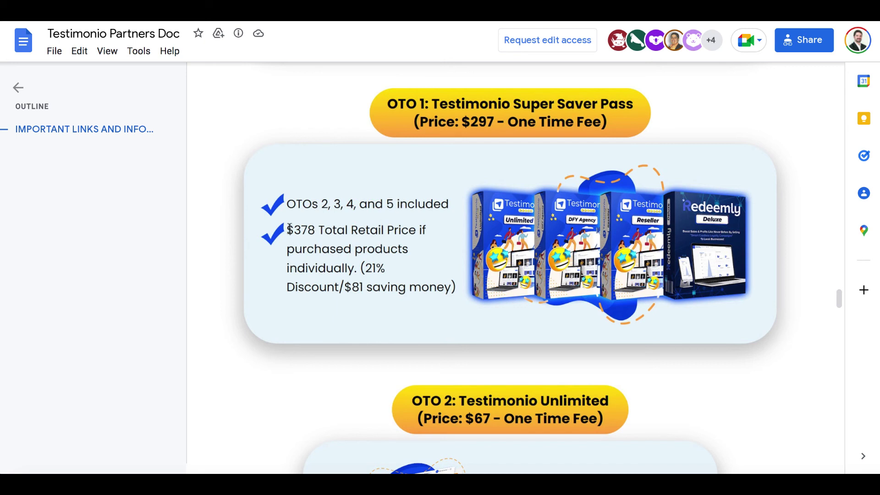
pyautogui.scroll(-1, 289, 229)
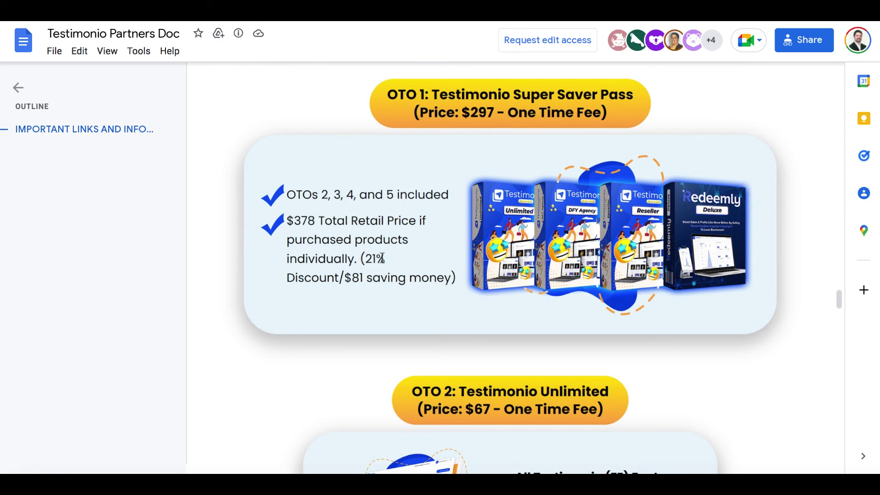
# Scroll past OTO 2, 3 and 4 to OTO 5 Redeemly Deluxe at $97.
pyautogui.scroll(-5, 431, 285)
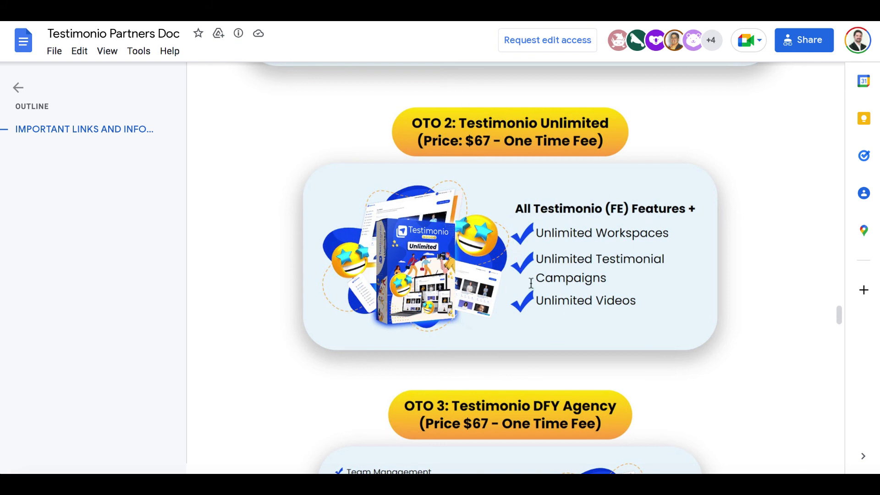
pyautogui.scroll(-6, 531, 282)
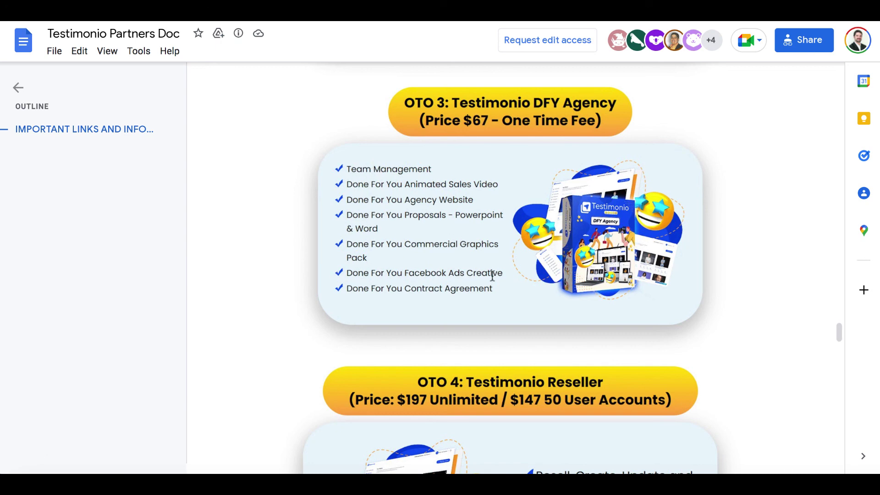
pyautogui.scroll(-6, 492, 275)
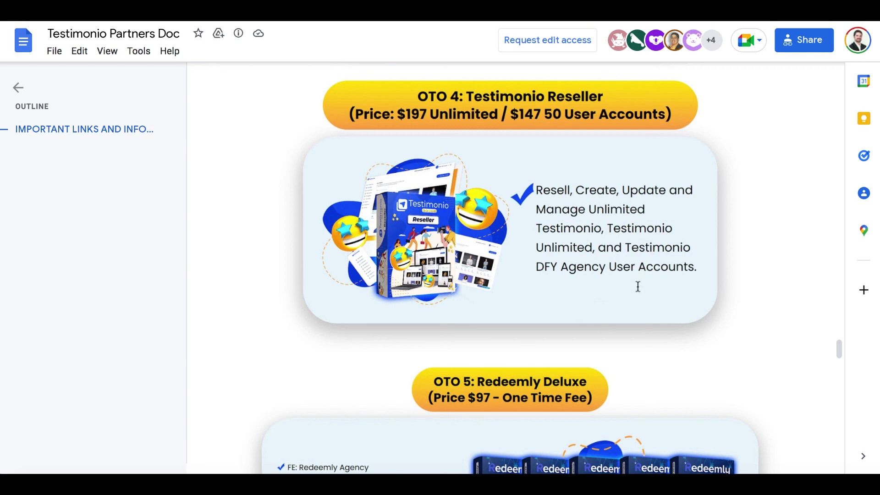
pyautogui.scroll(-5, 637, 287)
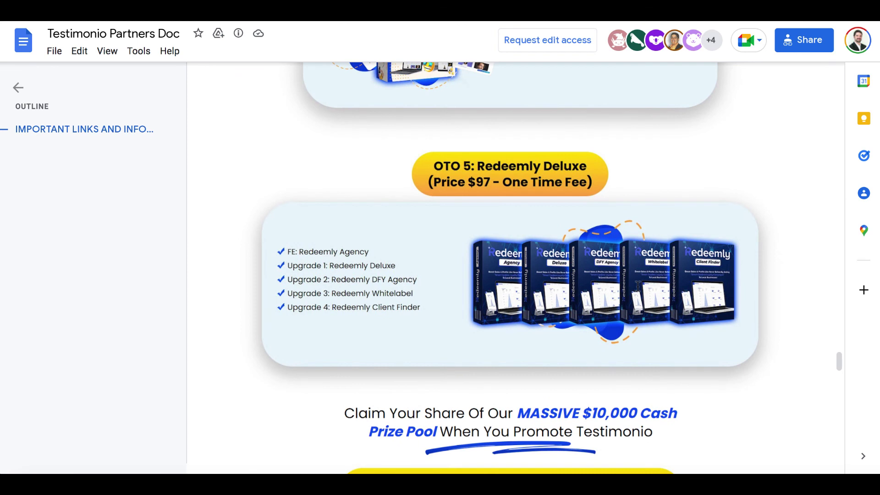
pyautogui.scroll(2, 506, 218)
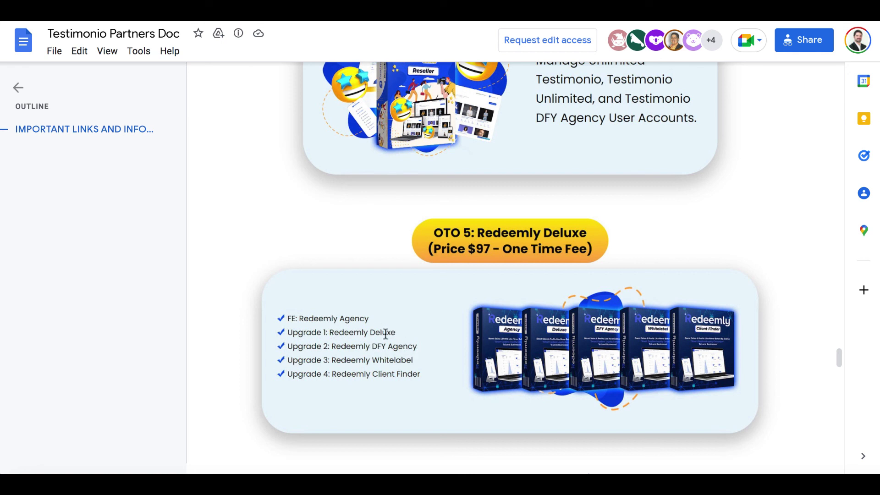
# Scroll up to the $47 front-end Testimonio features, then back down to OTO 1 Super Saver Pass.
pyautogui.scroll(20, 386, 334)
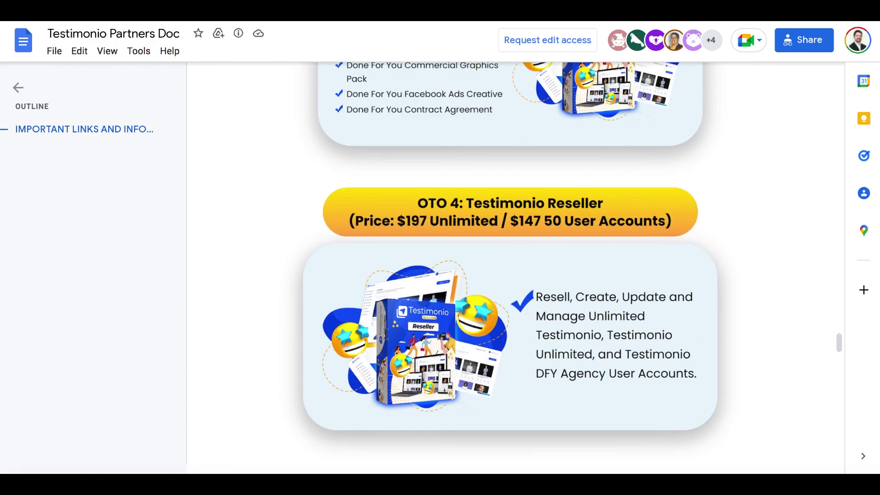
pyautogui.scroll(20, 385, 334)
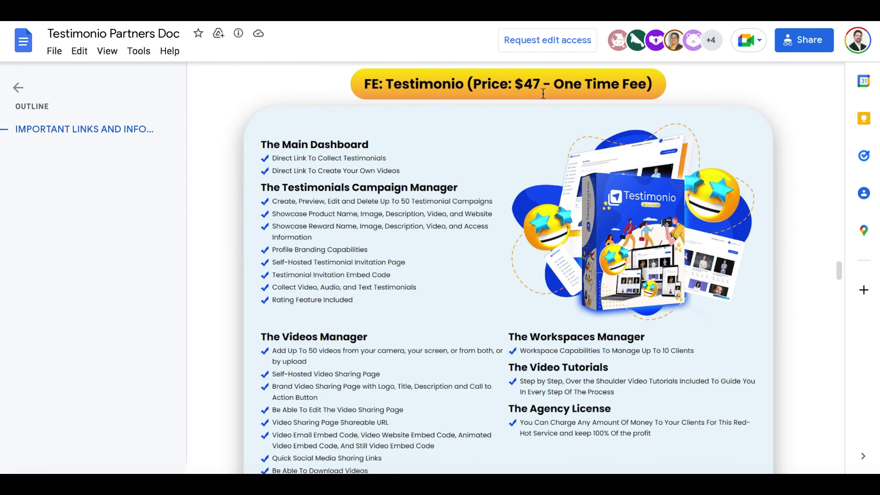
pyautogui.scroll(-3, 517, 267)
pyautogui.scroll(-7, 517, 267)
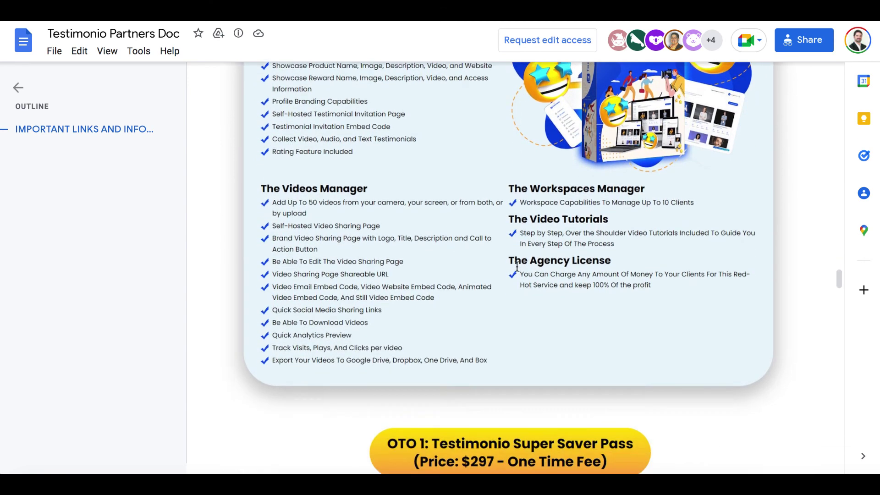